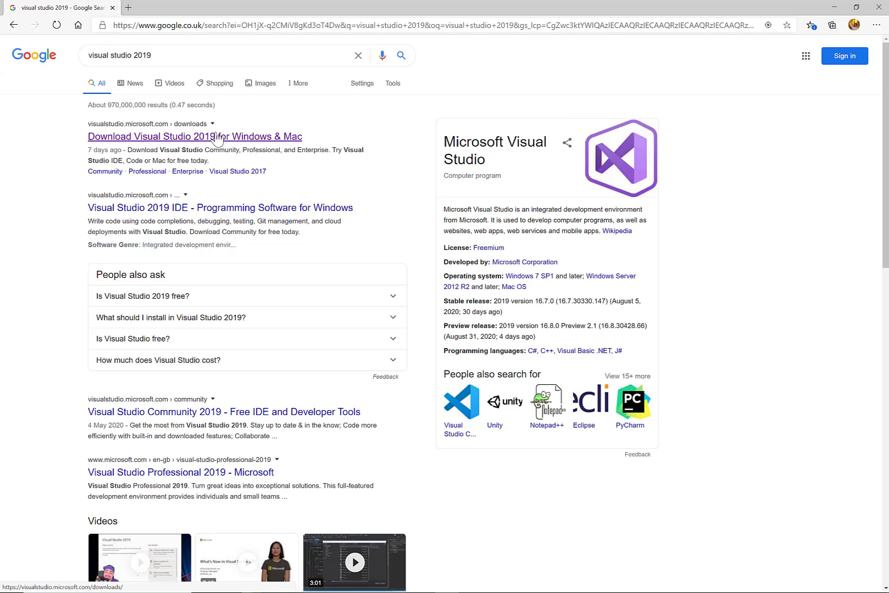
- Open the Visual Studio 2019 downloads page from the search results and download the free Community edition
left_click(243, 141)
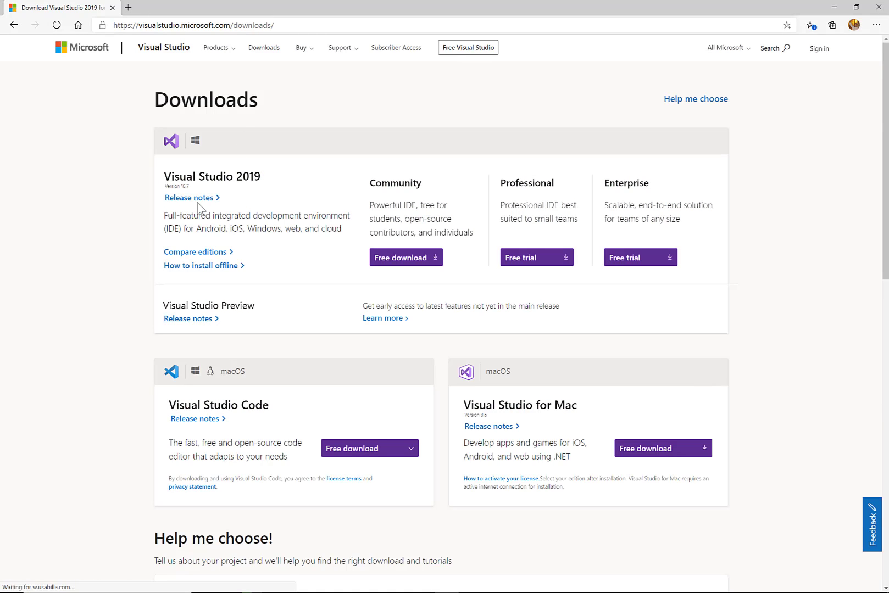
left_click(272, 184)
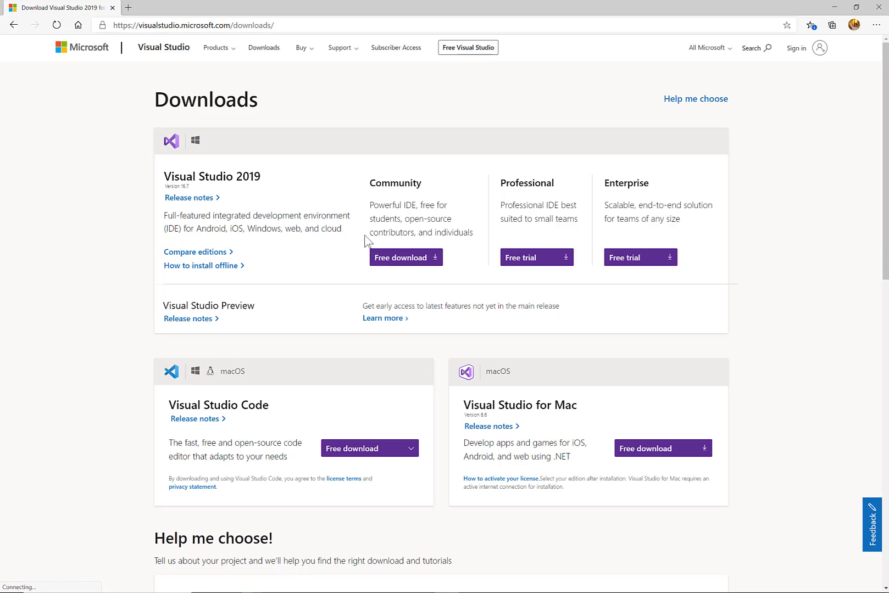
left_click_drag(373, 185, 439, 186)
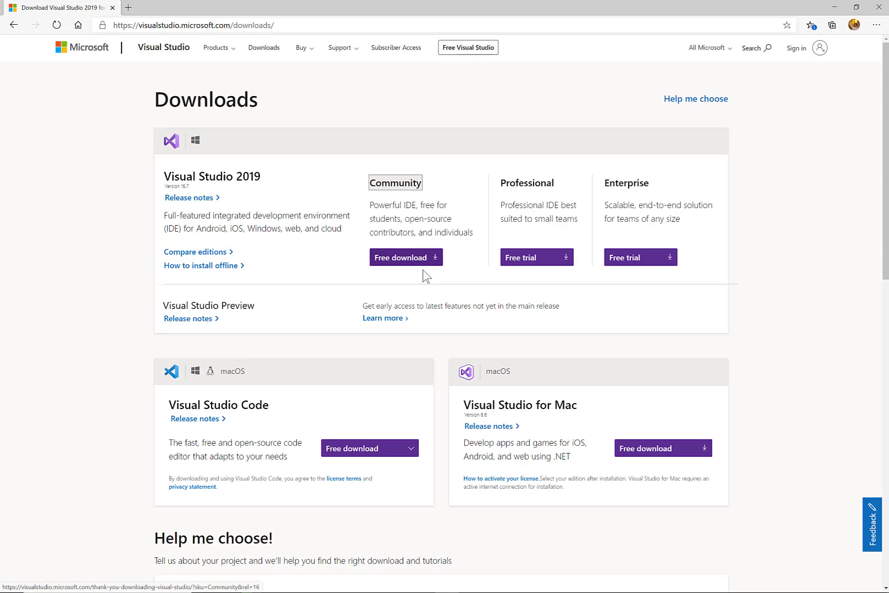
left_click(403, 265)
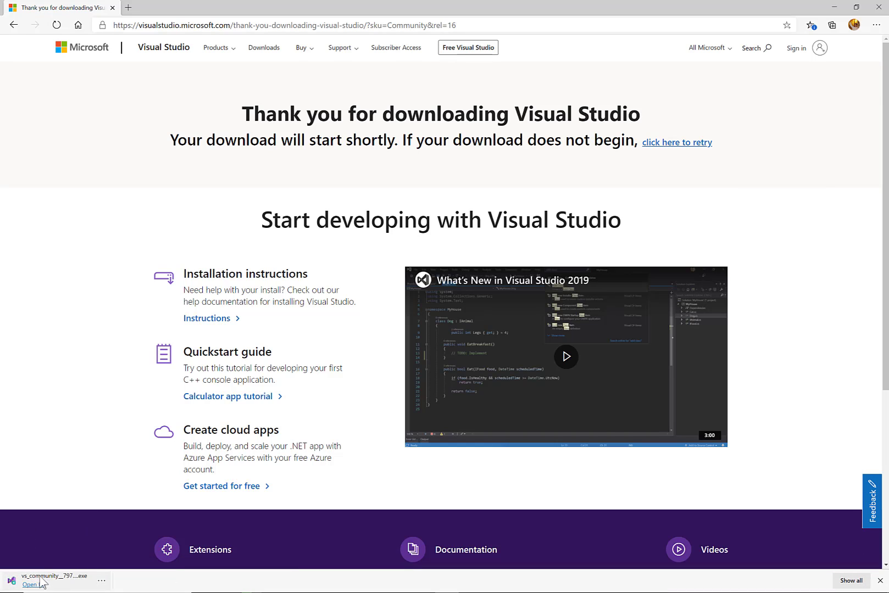
- Run the downloaded vs_community installer and make its window taller so that more workloads fit
left_click(50, 577)
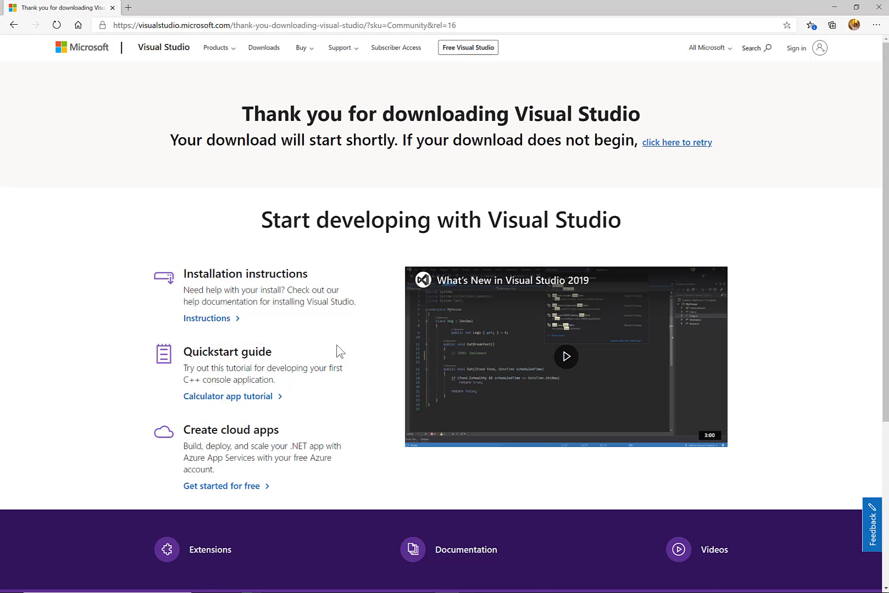
left_click(533, 352)
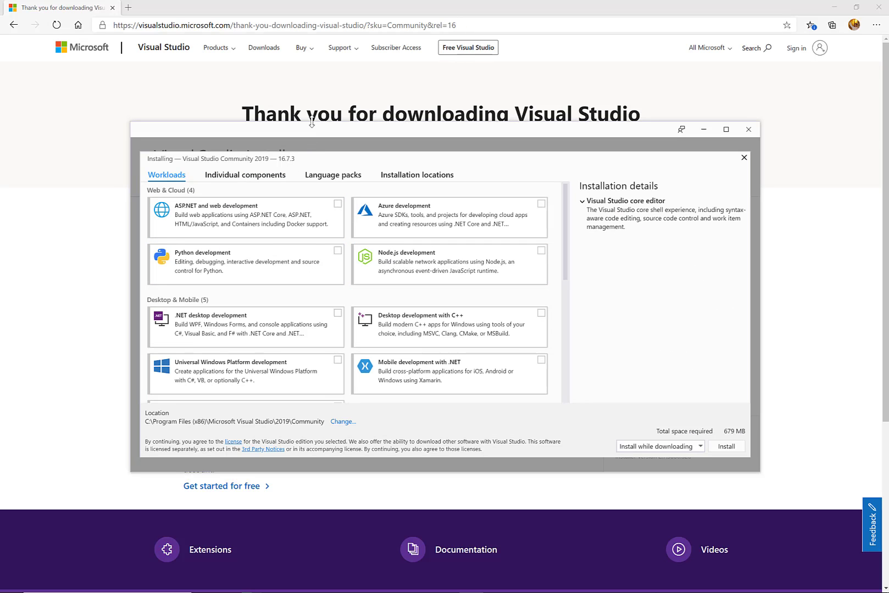
left_click_drag(312, 122, 306, 30)
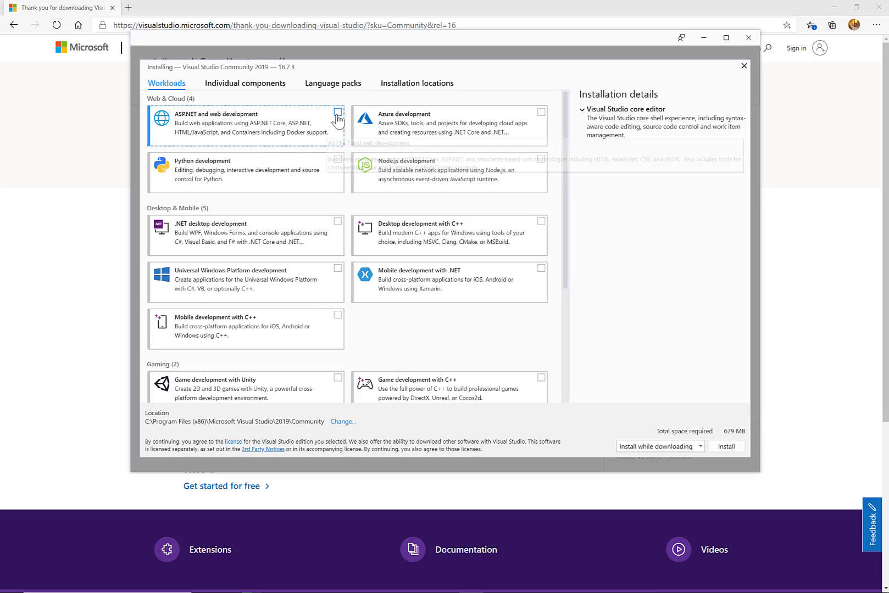
- Select the ASP.NET and web, .NET desktop, Mobile development with .NET and Universal Windows Platform workloads
left_click(338, 113)
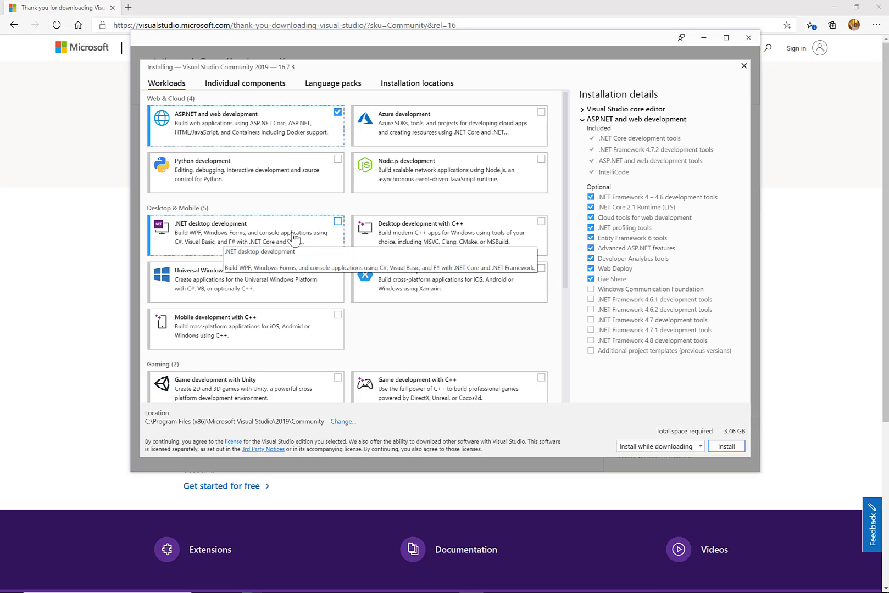
left_click(338, 221)
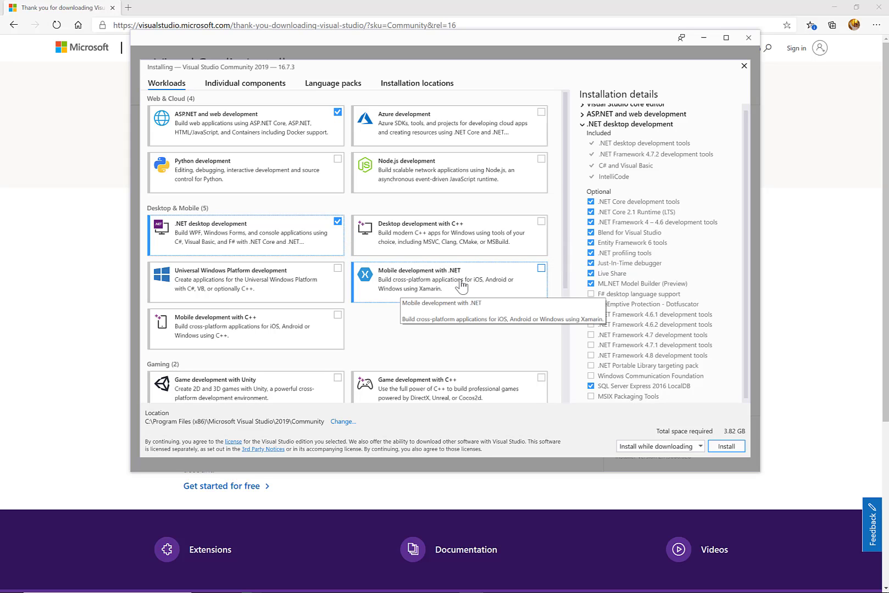
left_click(541, 269)
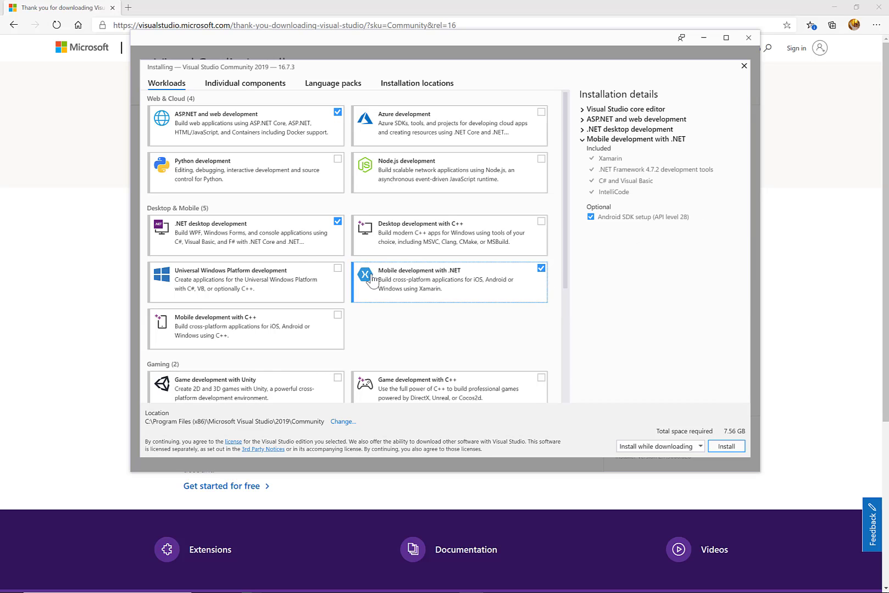
left_click(335, 276)
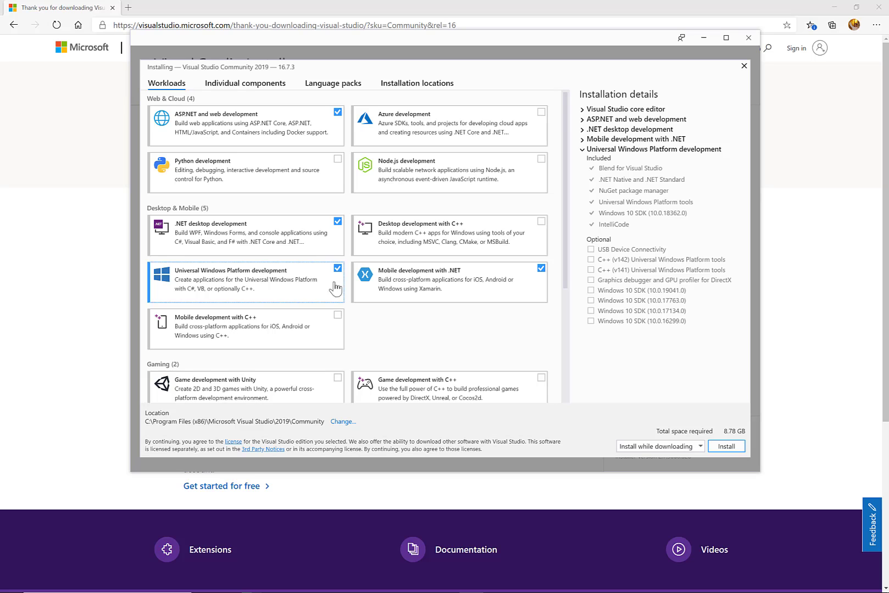
- Add the Game development with Unity, .NET Core cross-platform and Visual Studio extension development workloads and start the installation
scroll(375, 328, "down", 3)
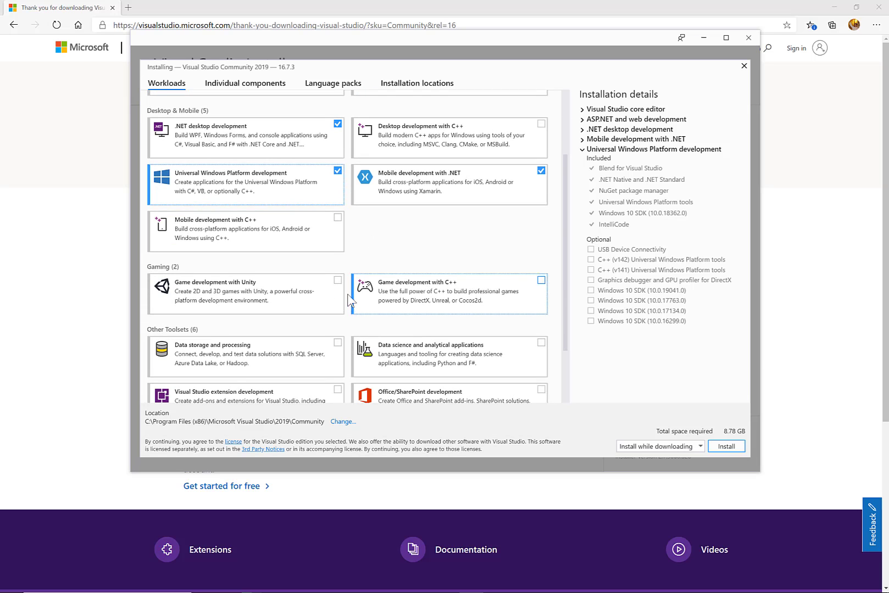
left_click(338, 281)
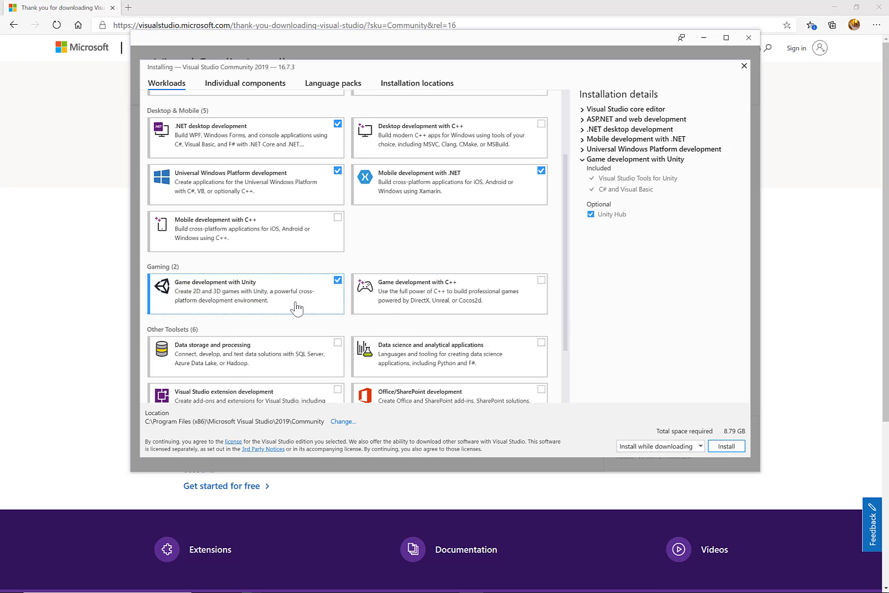
scroll(297, 310, "down", 3)
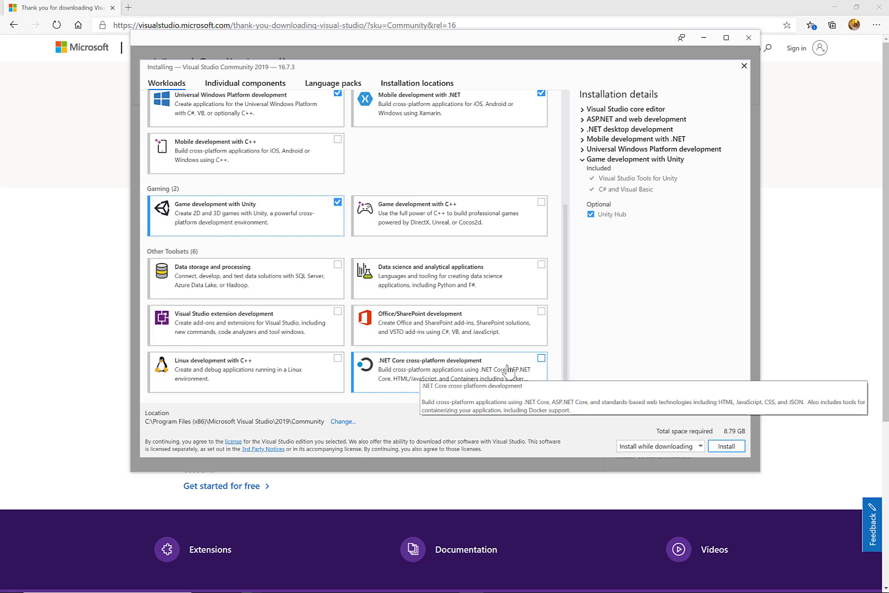
left_click(541, 359)
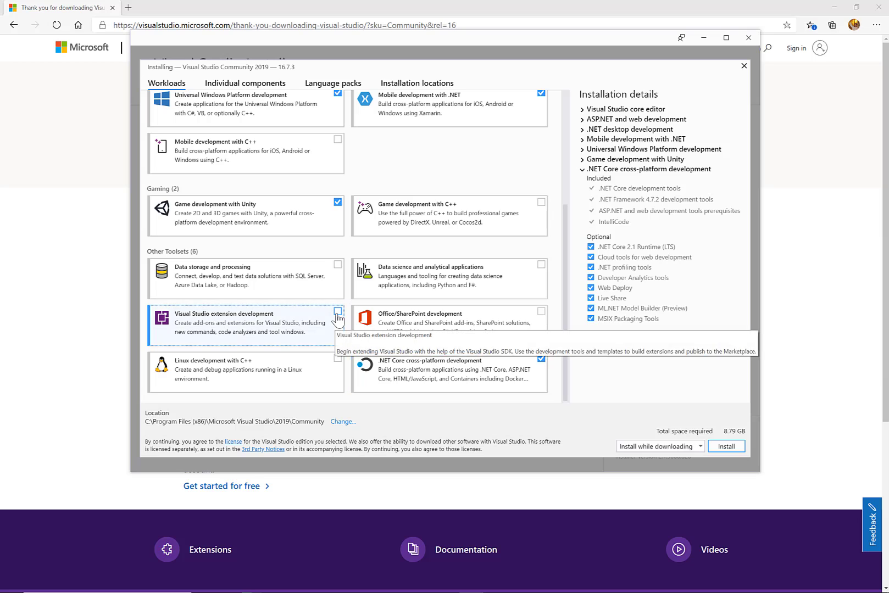
left_click(327, 328)
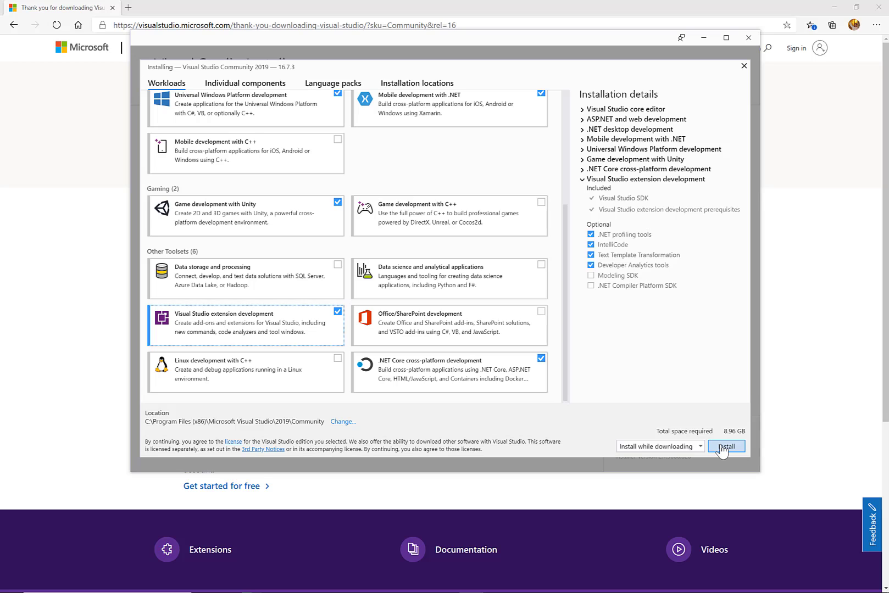
left_click(723, 449)
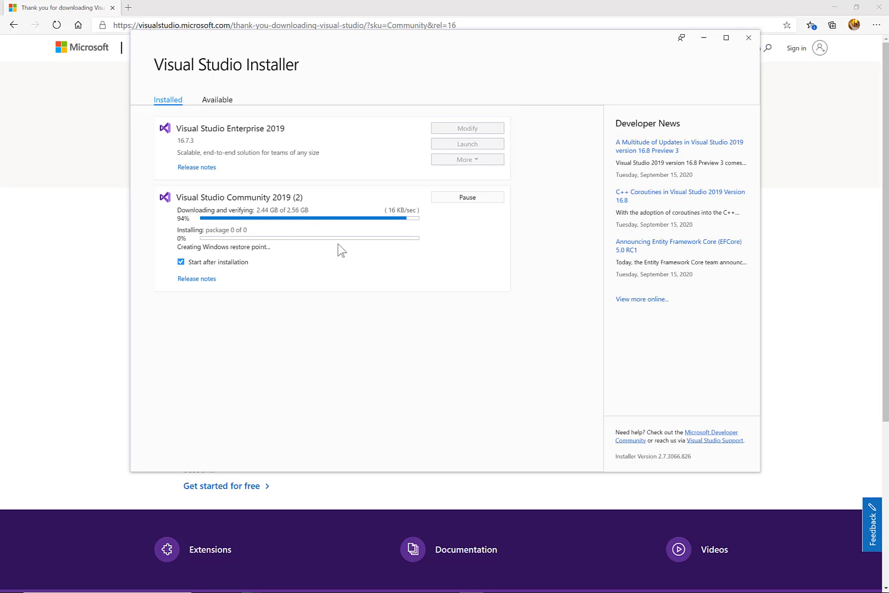
- Pause the Visual Studio Community 2019 (2) setup, remove that installation and close the installer
left_click(465, 201)
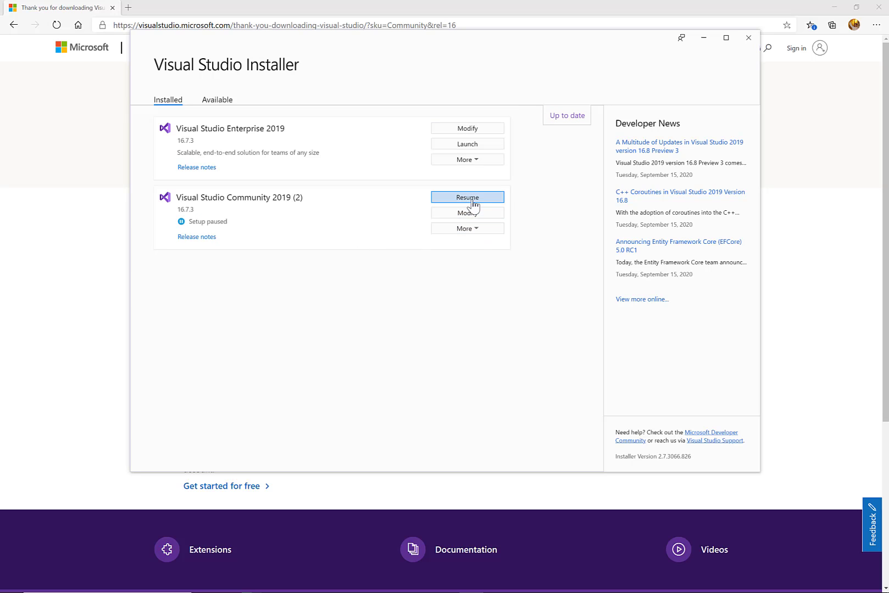
left_click(467, 230)
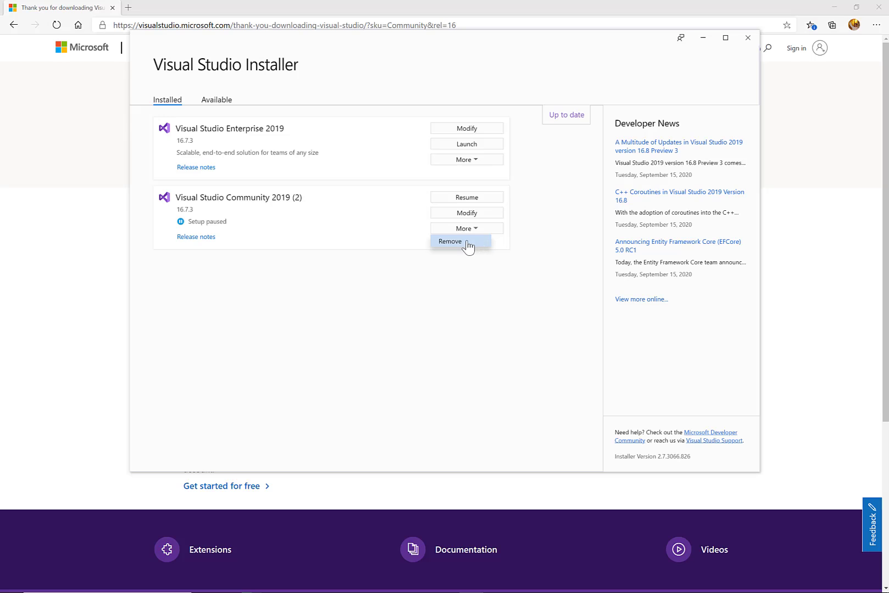
left_click(467, 244)
left_click(472, 300)
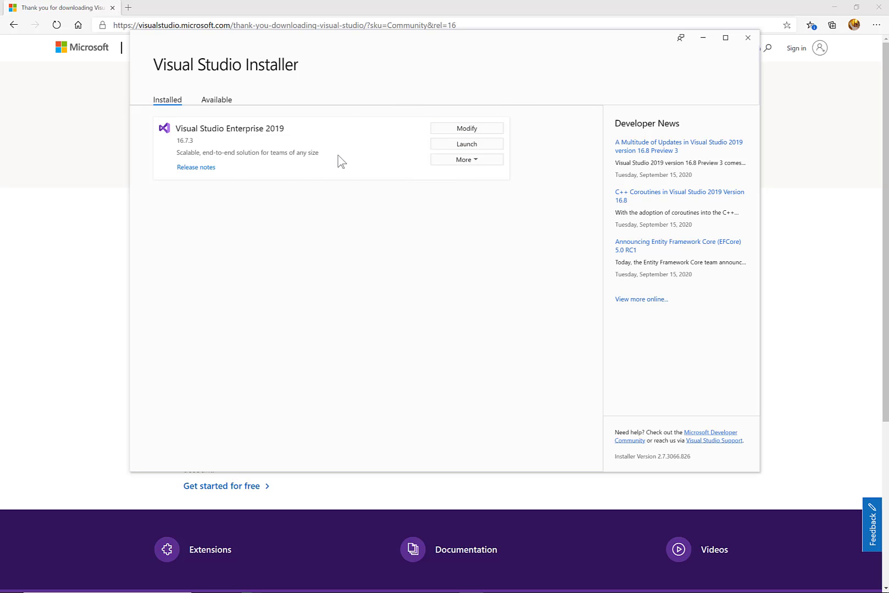
left_click(748, 38)
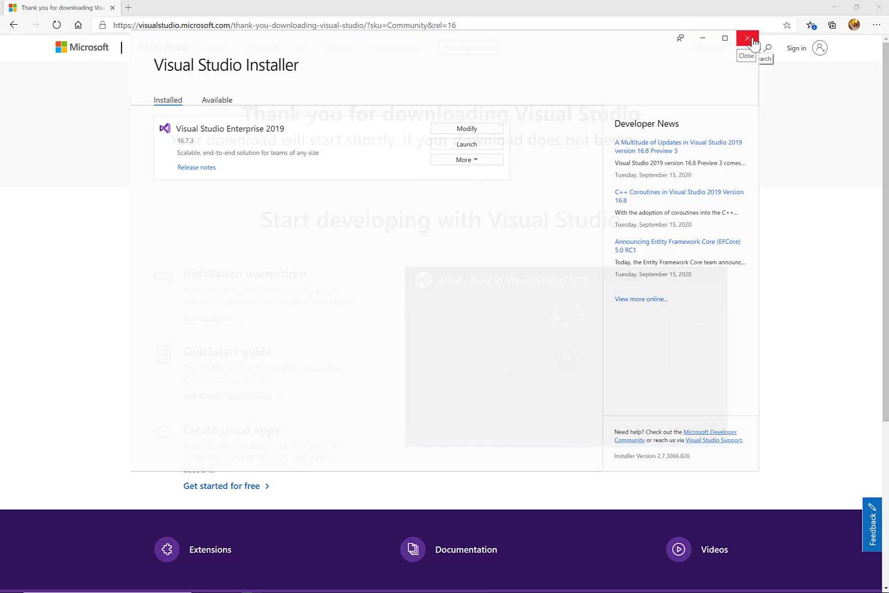
- Search Windows for "visu" and launch Visual Studio 2019
left_click(4, 586)
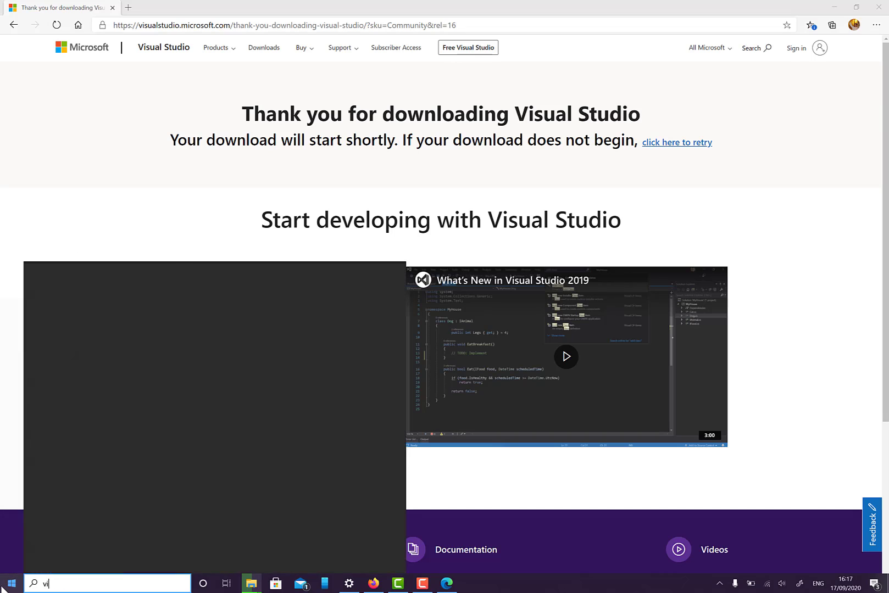
type("visu")
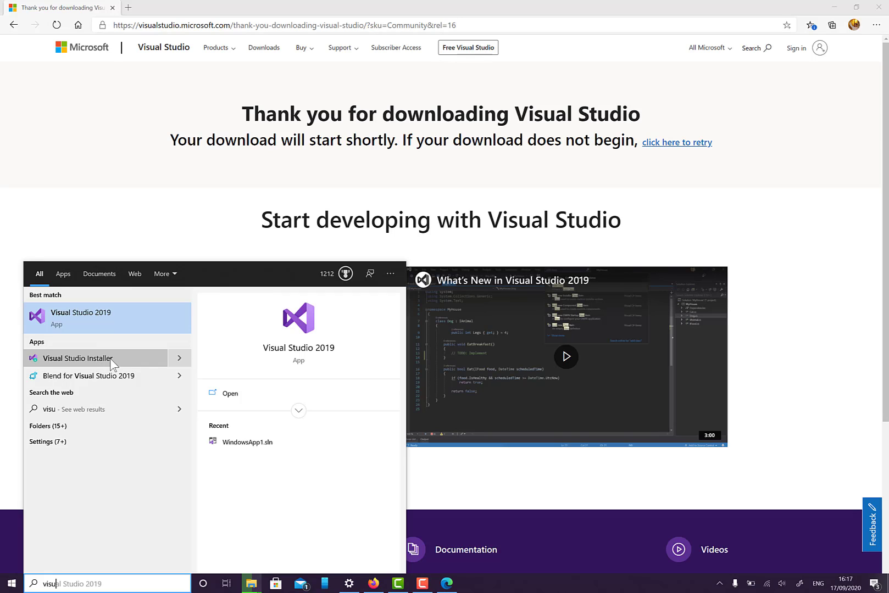
left_click(77, 319)
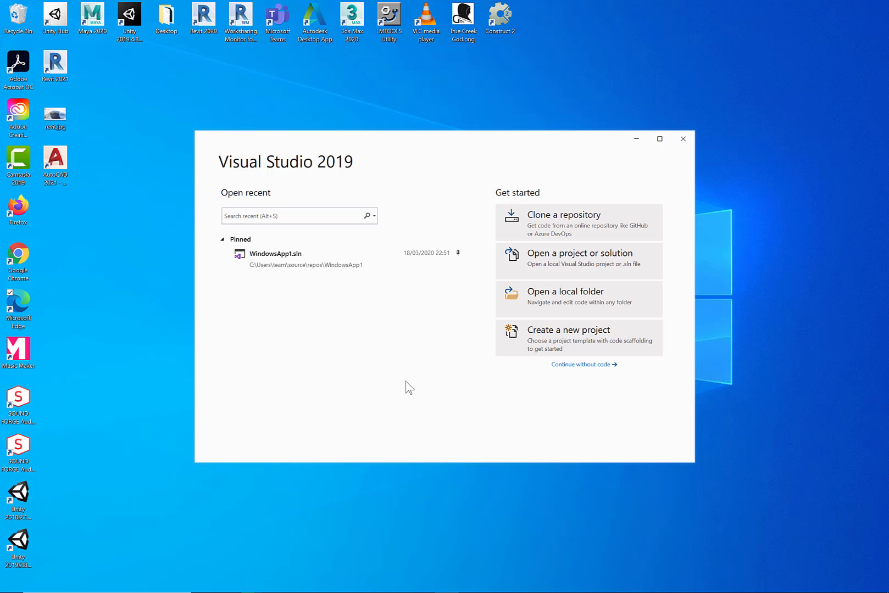
- Start a new project with template filters C#, Windows and Desktop, and choose the Windows Forms App (.NET Framework) template
left_click(583, 347)
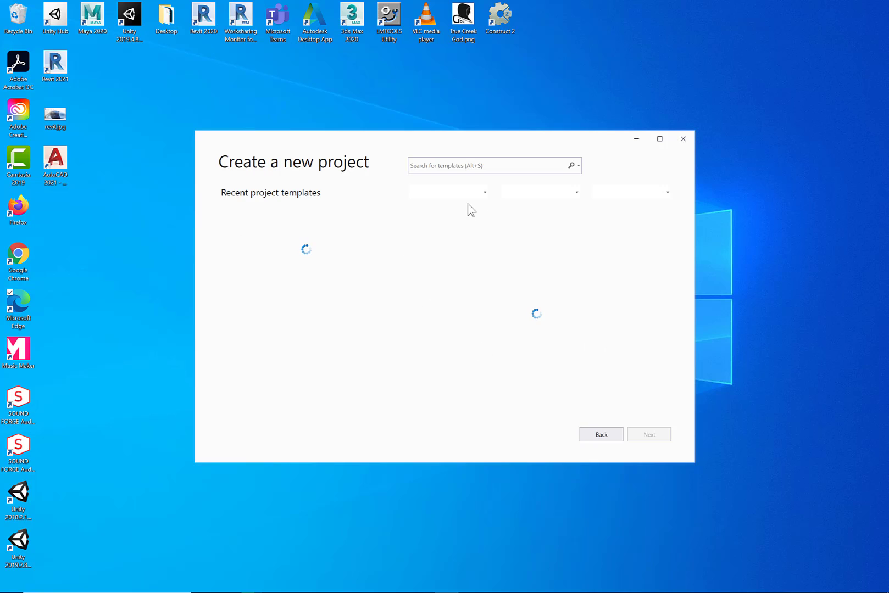
left_click(480, 197)
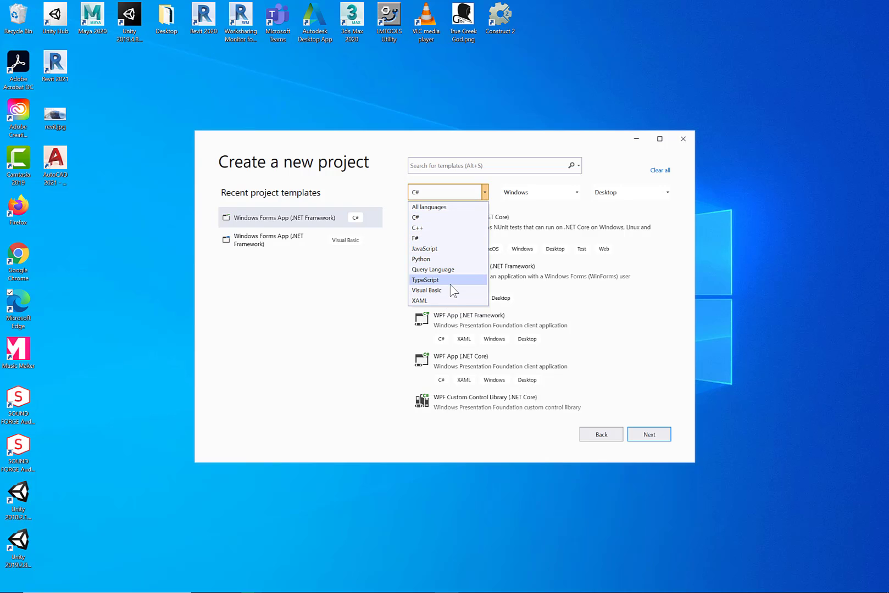
left_click(444, 215)
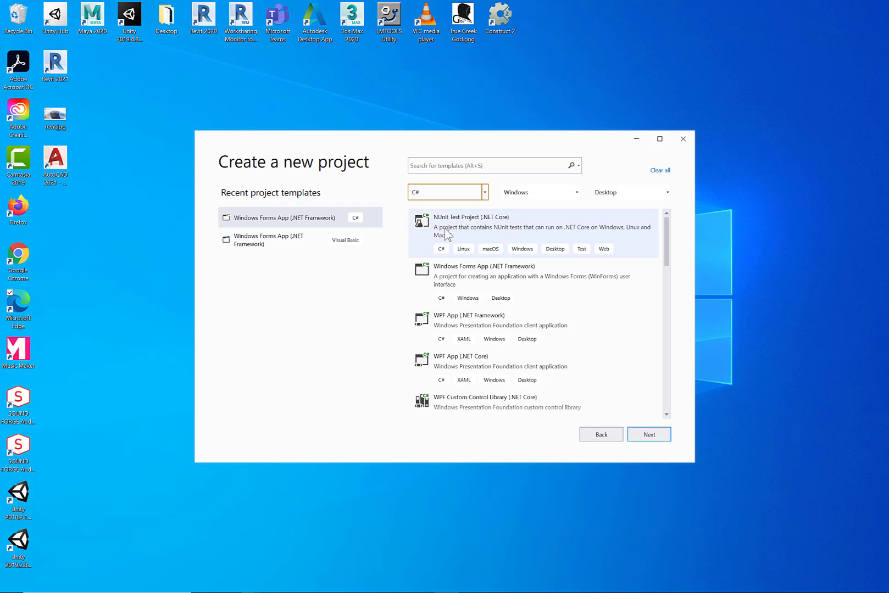
left_click(560, 192)
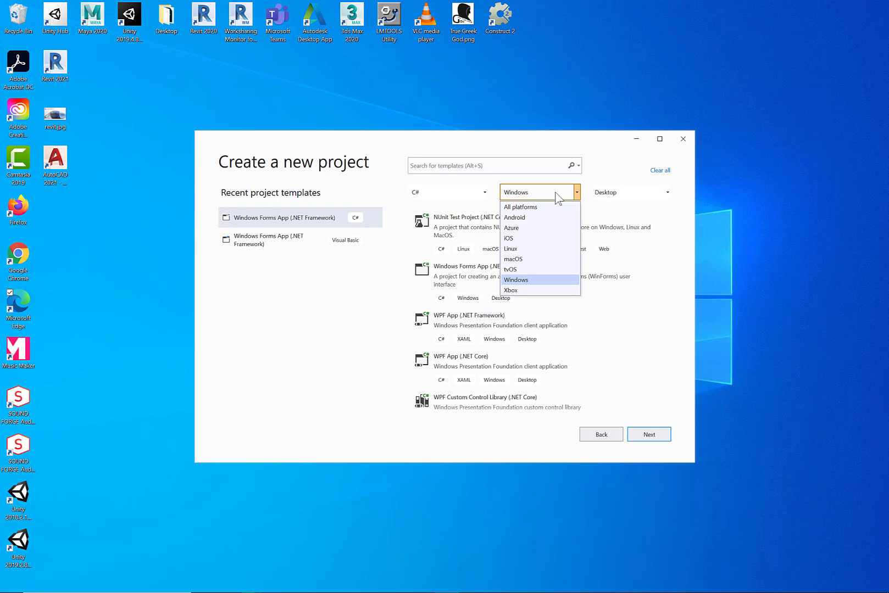
left_click(515, 279)
left_click(621, 194)
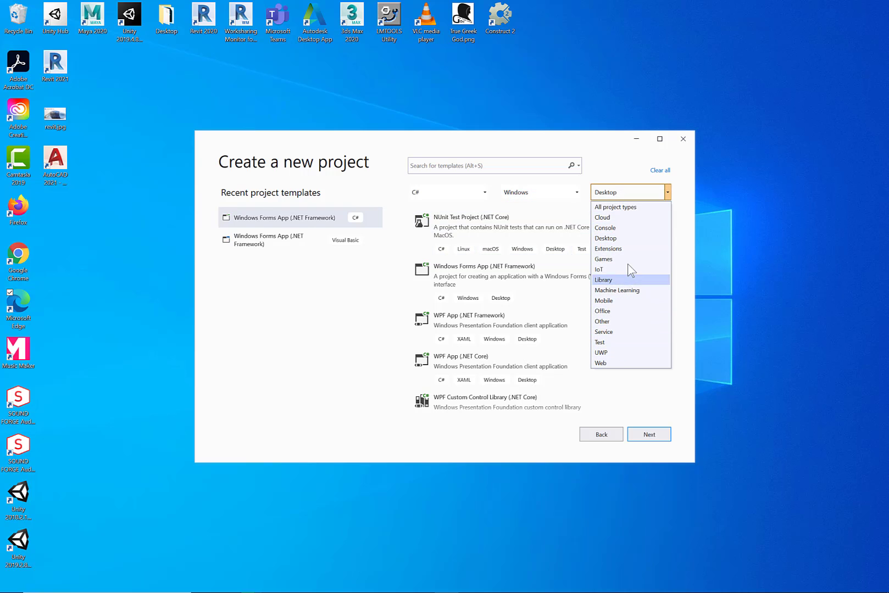
left_click(615, 239)
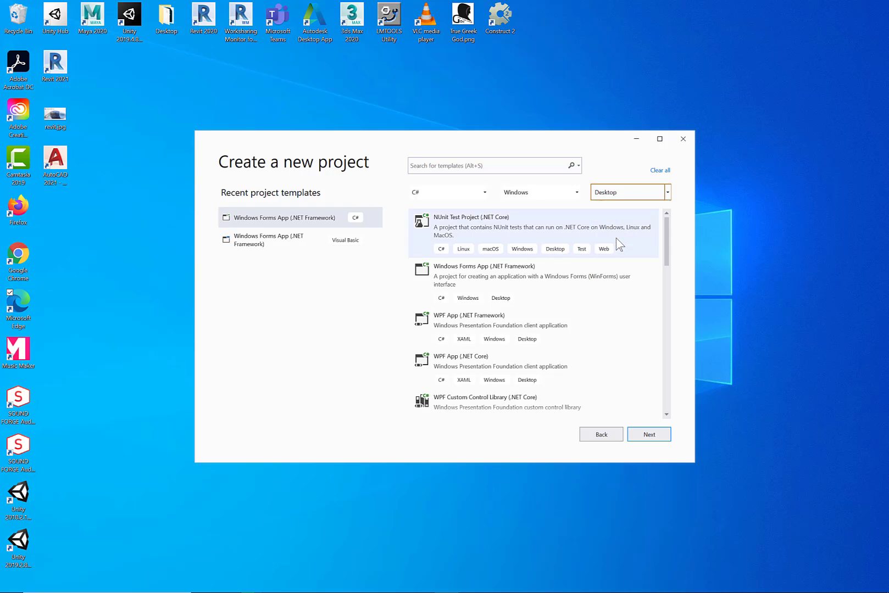
left_click(464, 281)
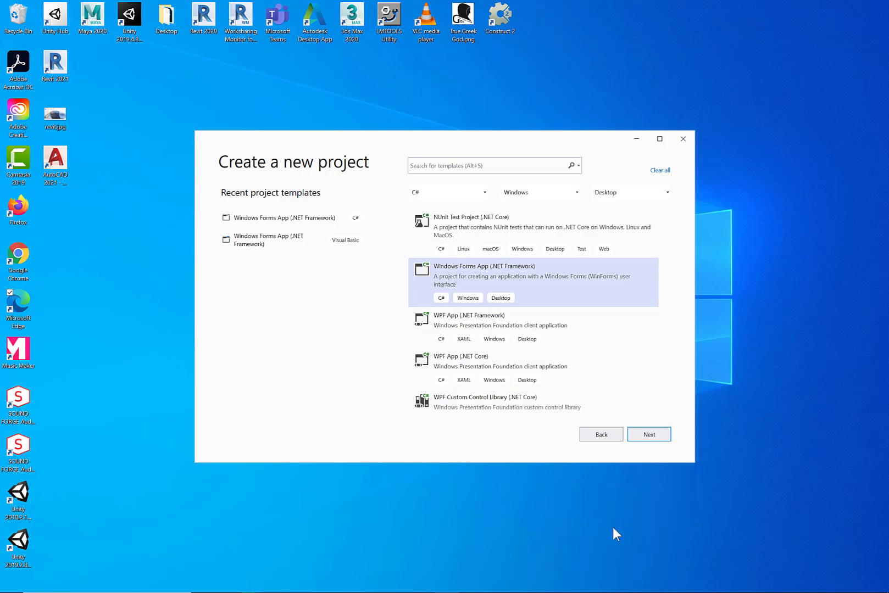
- Minimize the project creation window to get to the security alert behind it
mouse_move(597, 592)
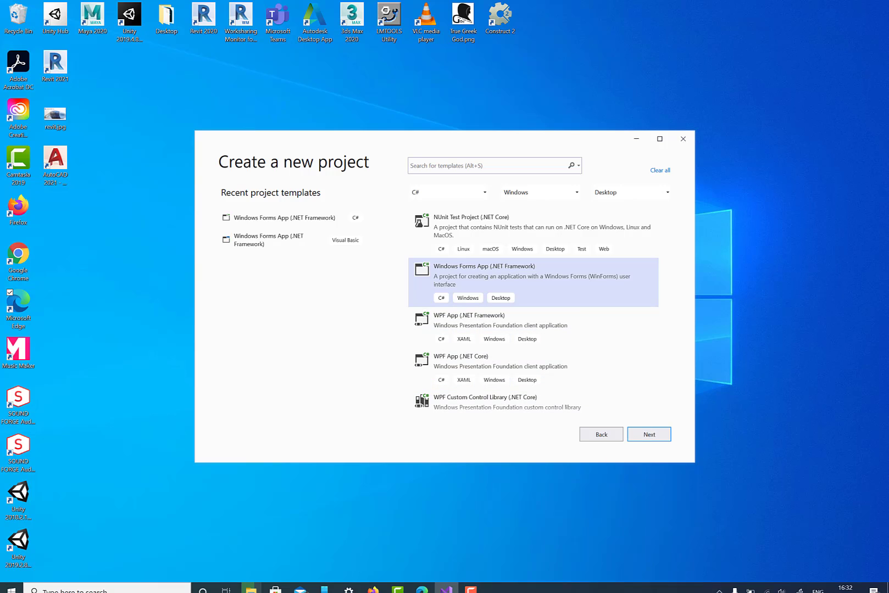
left_click(448, 584)
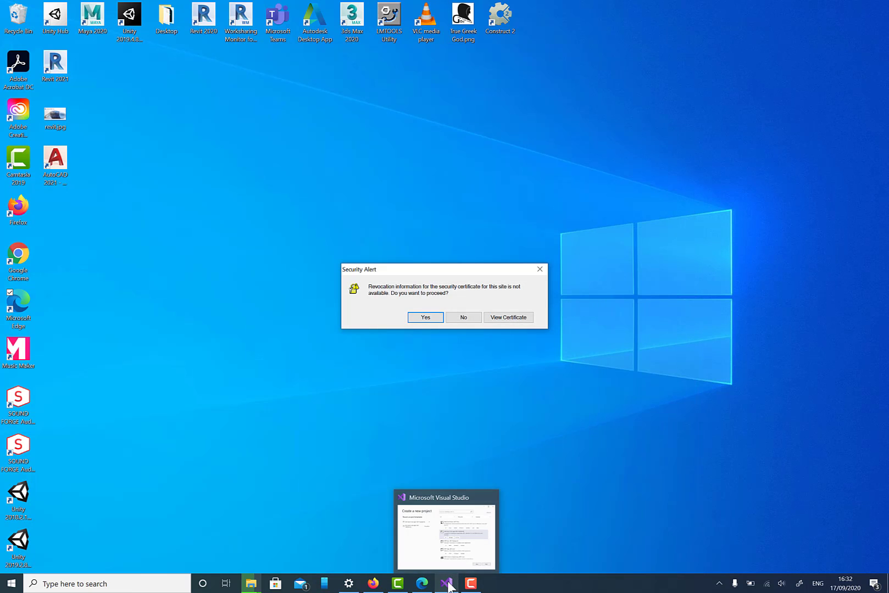